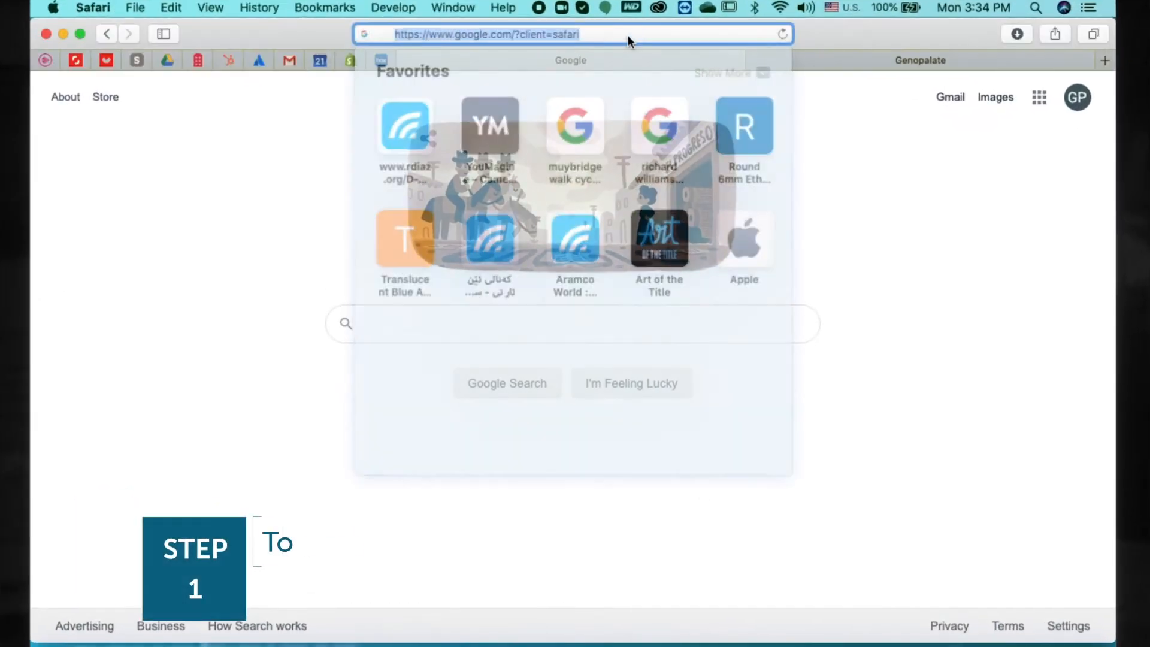
type("23andme.com")
Load 23andme.com and sign in using the saved account credentials.
key("Return")
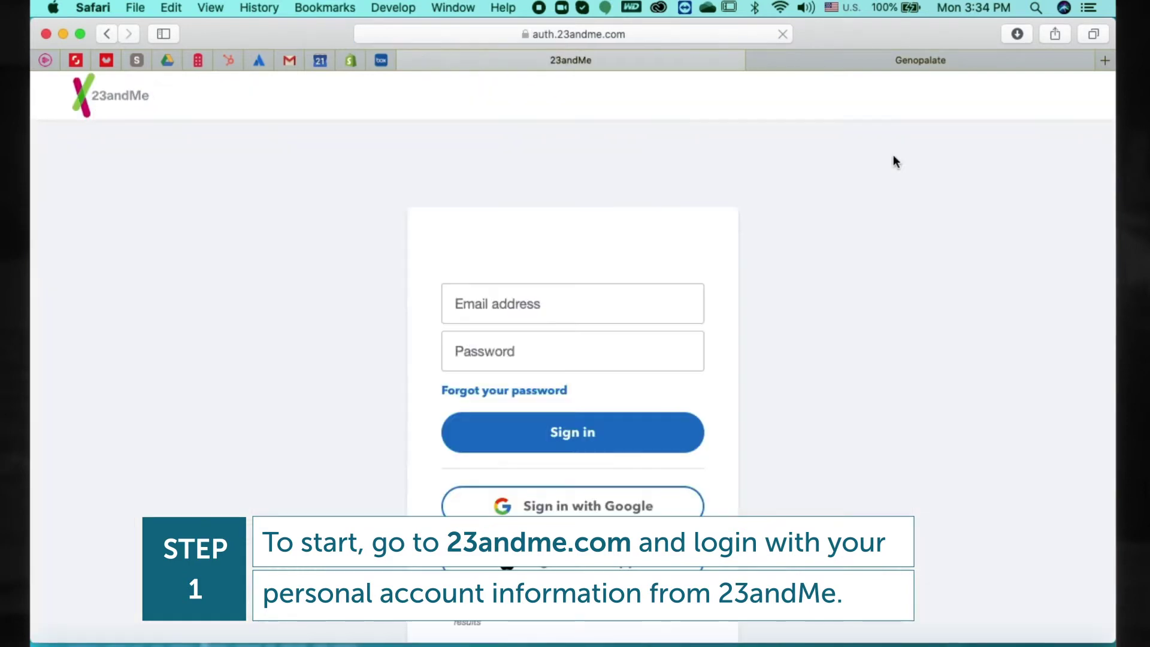
left_click(571, 303)
left_click(539, 340)
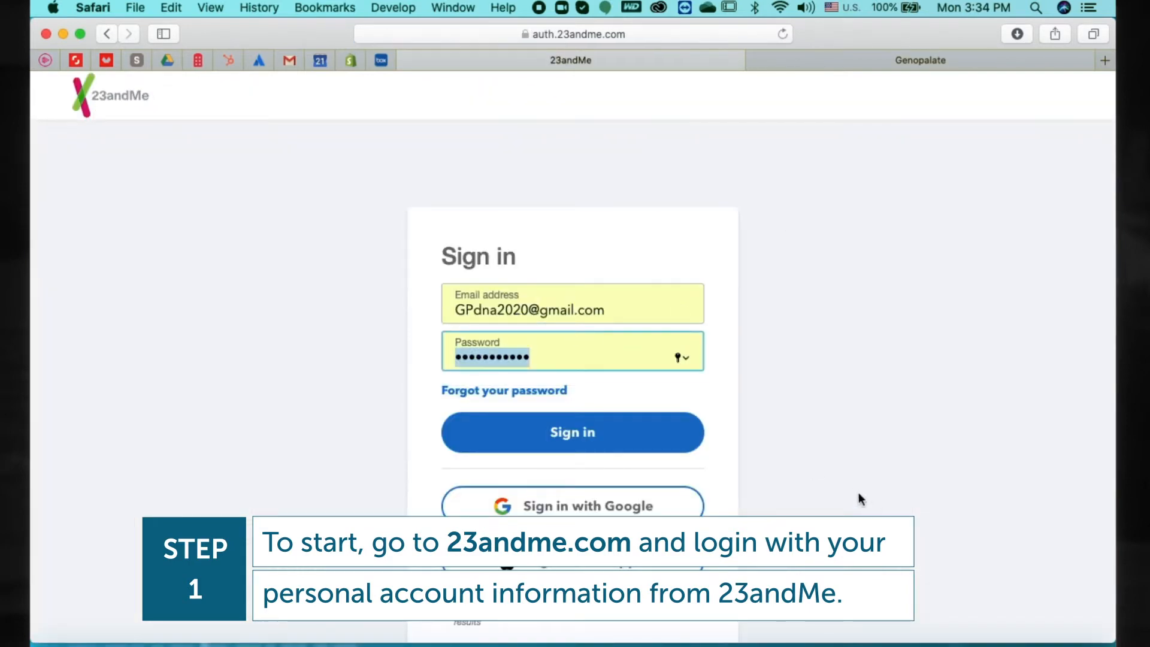
left_click(623, 430)
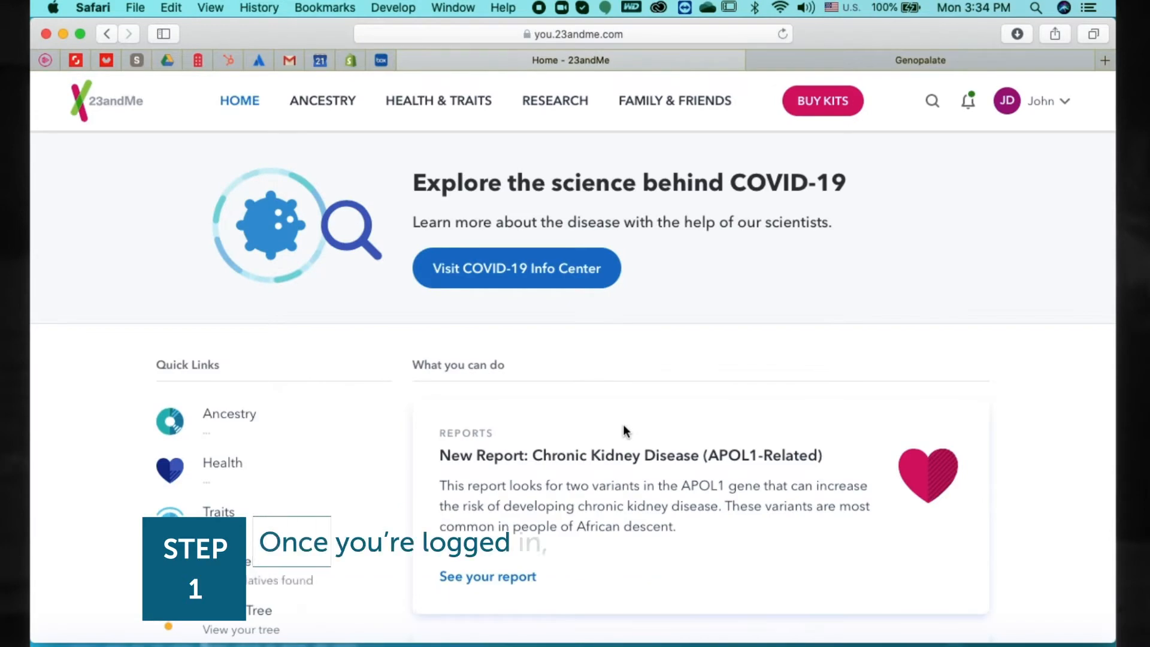
Navigate from the account menu to the Browse Raw Data page.
left_click(1067, 102)
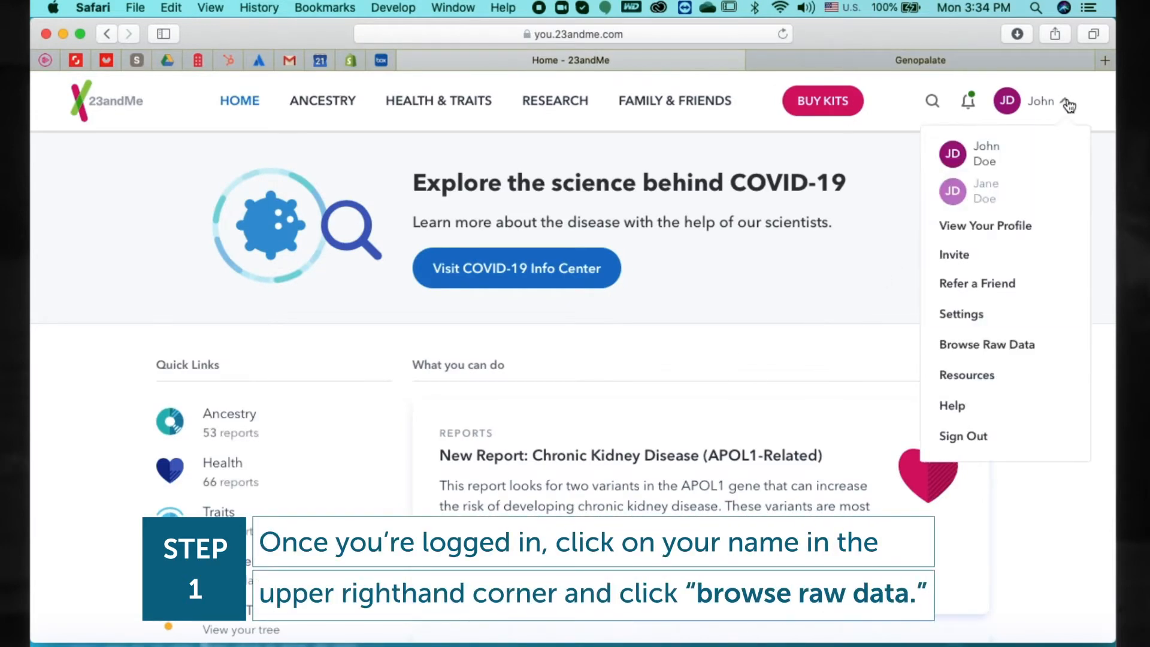
left_click(1004, 346)
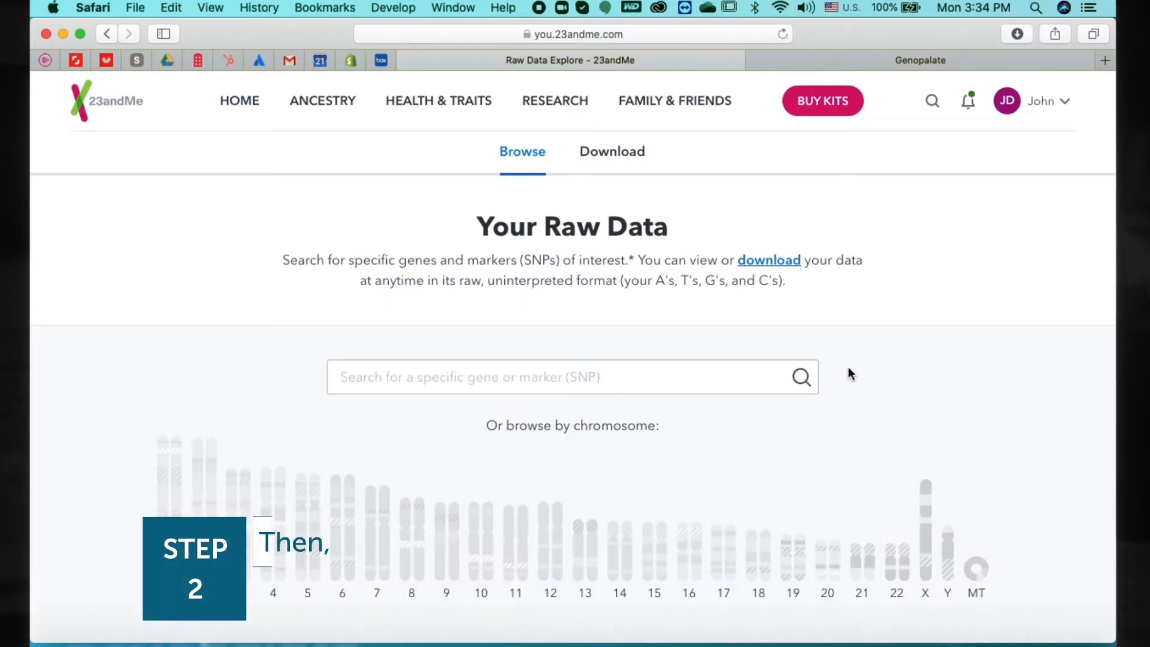
Reach the raw data download page and start downloading the raw DNA data.
left_click(783, 260)
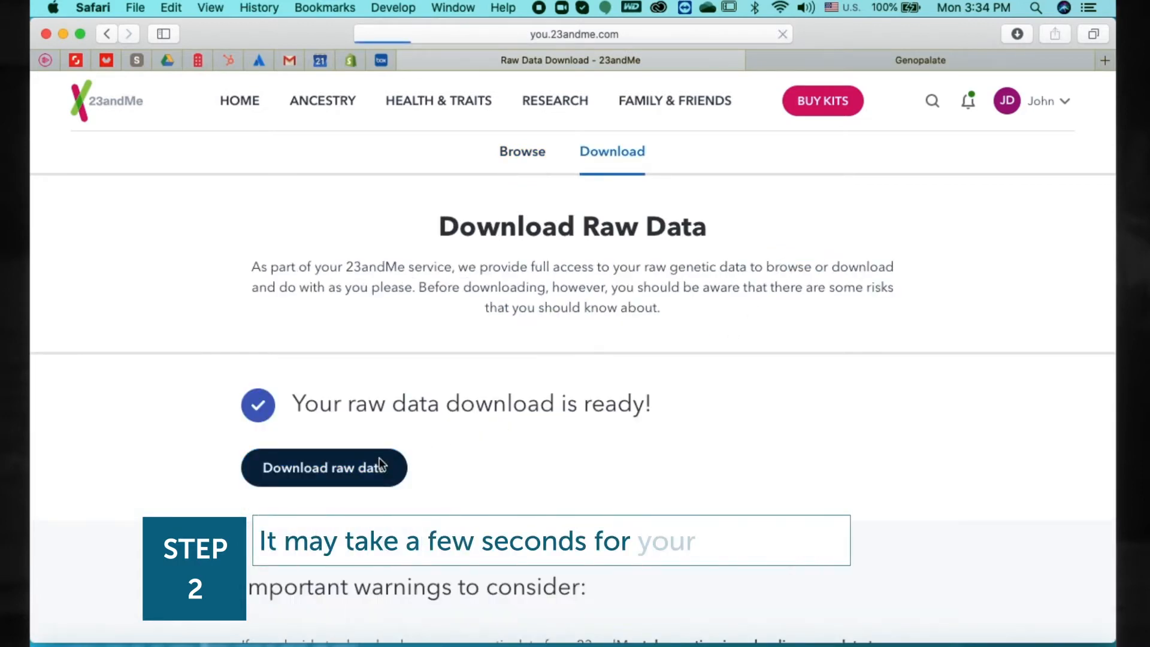
left_click(379, 458)
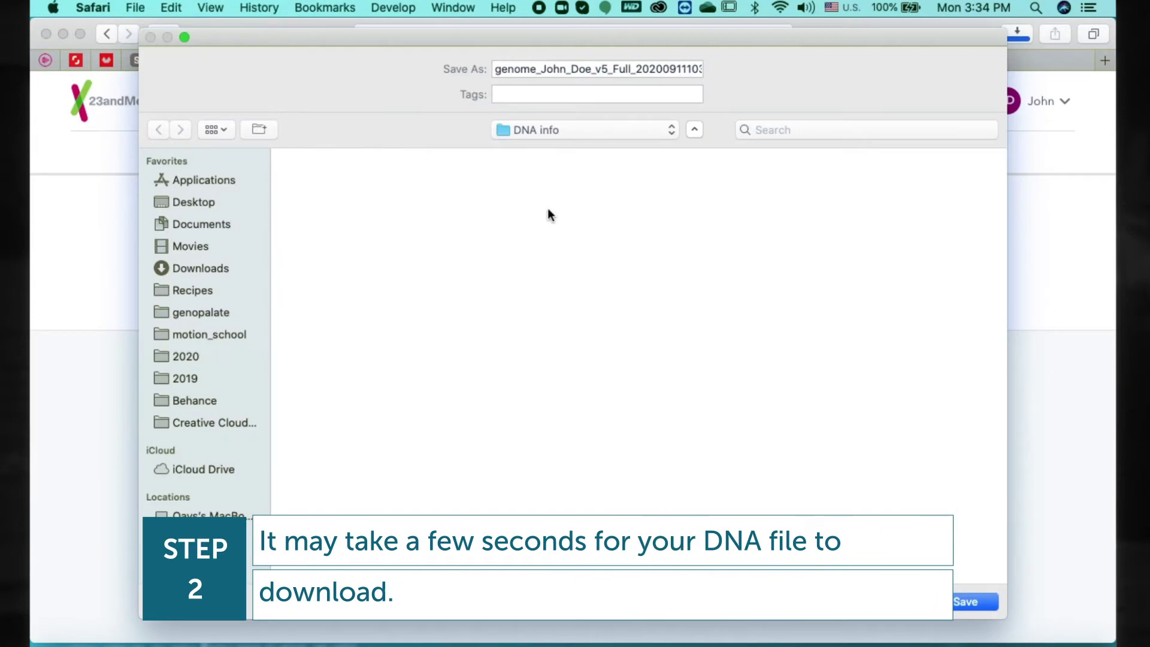
Save the raw data file into the DNA info folder on the Desktop.
left_click(565, 130)
left_click(560, 152)
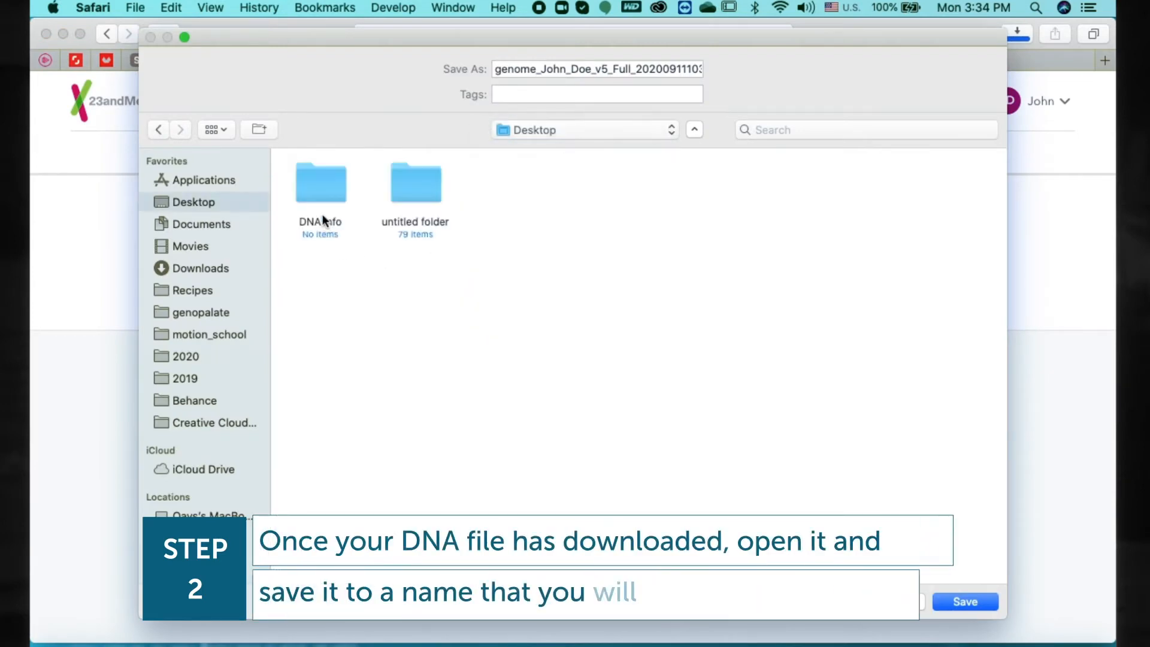
double_click(320, 194)
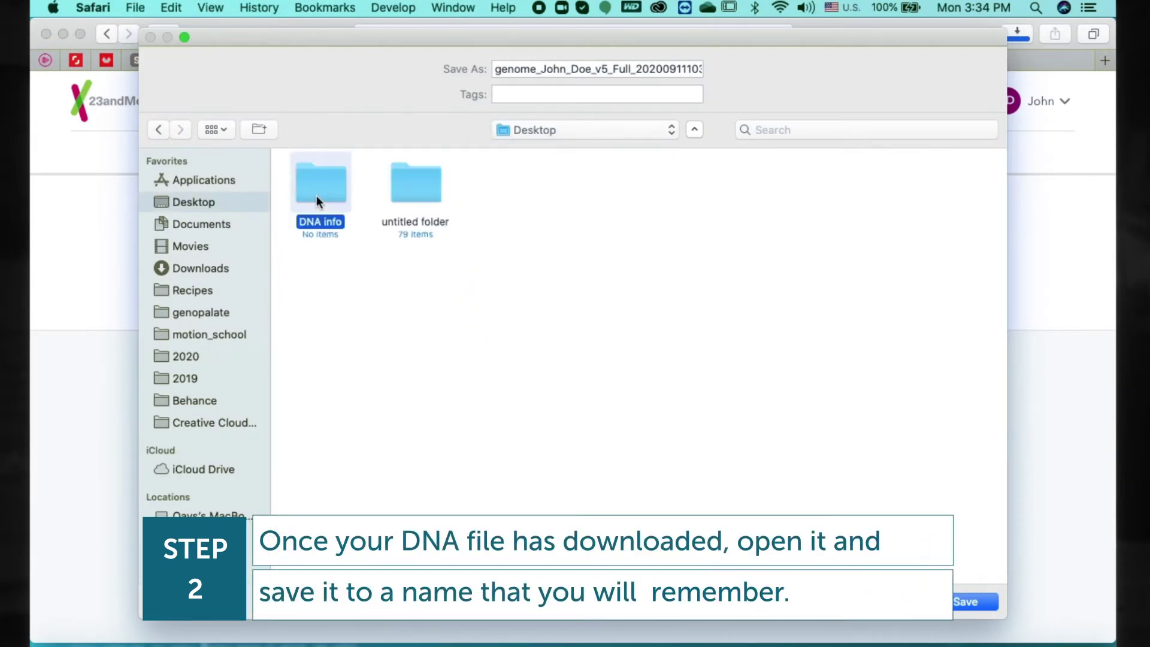
left_click(964, 601)
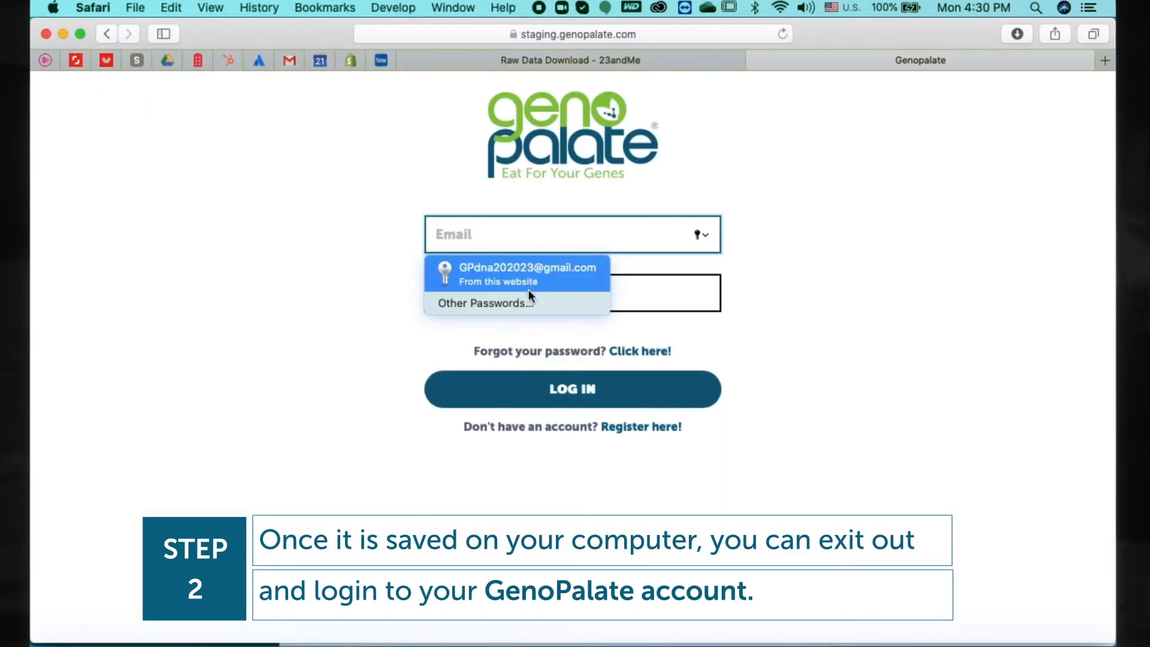
Log in to GenoPalate with saved credentials and reach the DNA upload dialog.
left_click(528, 270)
left_click(588, 389)
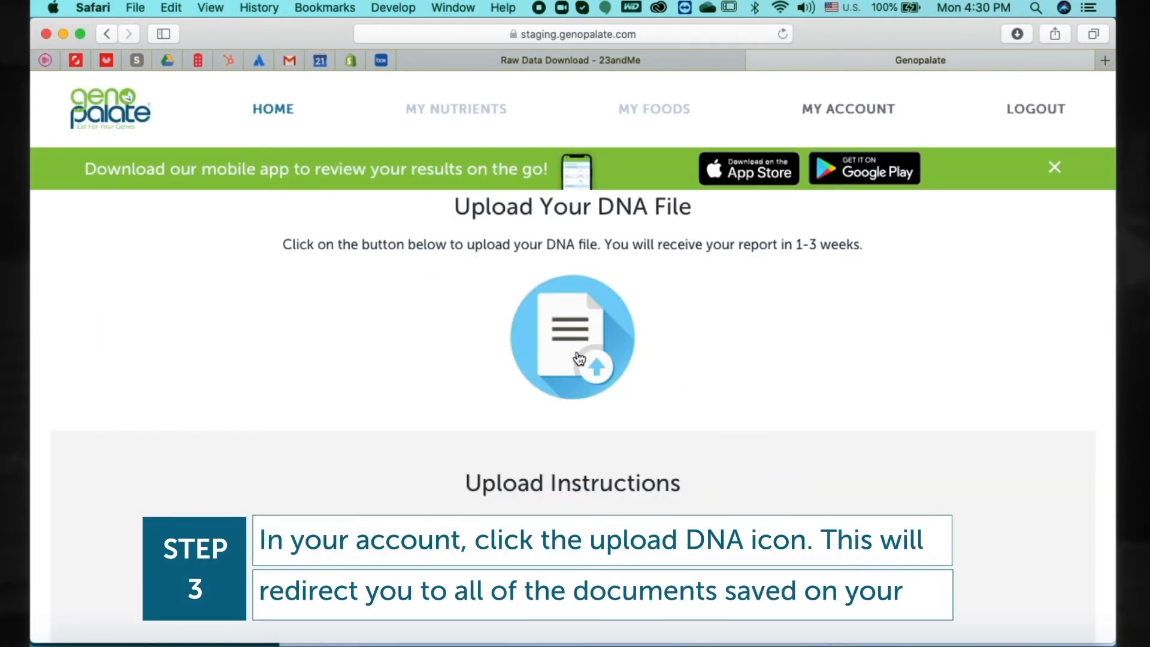
left_click(580, 358)
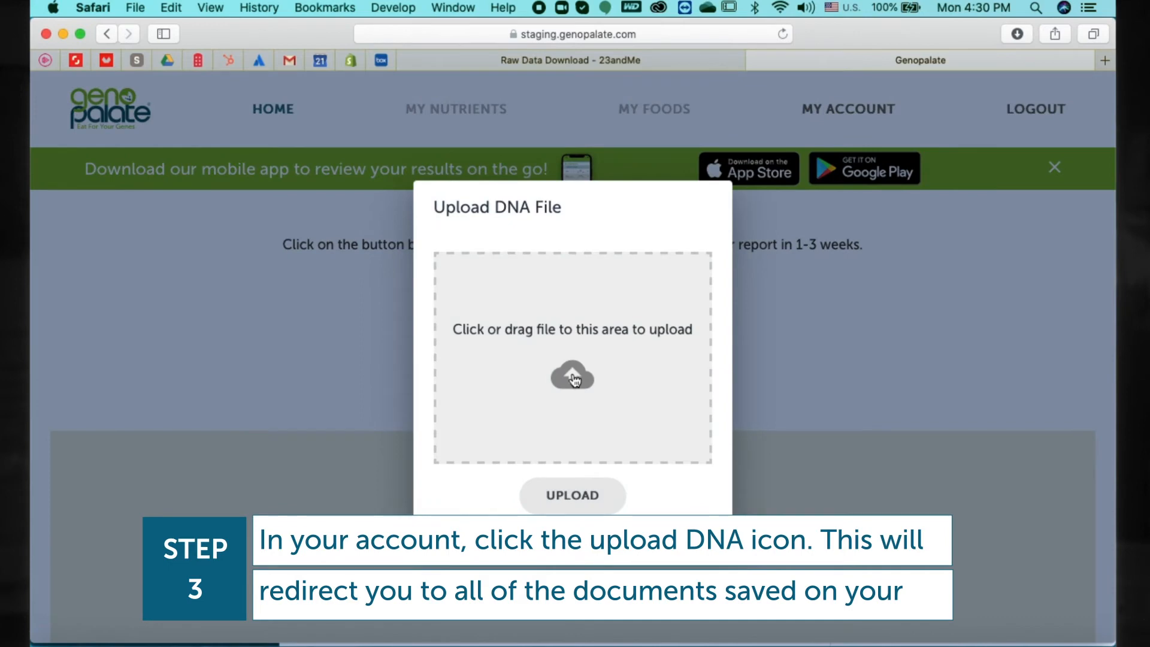
Select the downloaded genome .txt file and start uploading it.
left_click(574, 378)
left_click(415, 156)
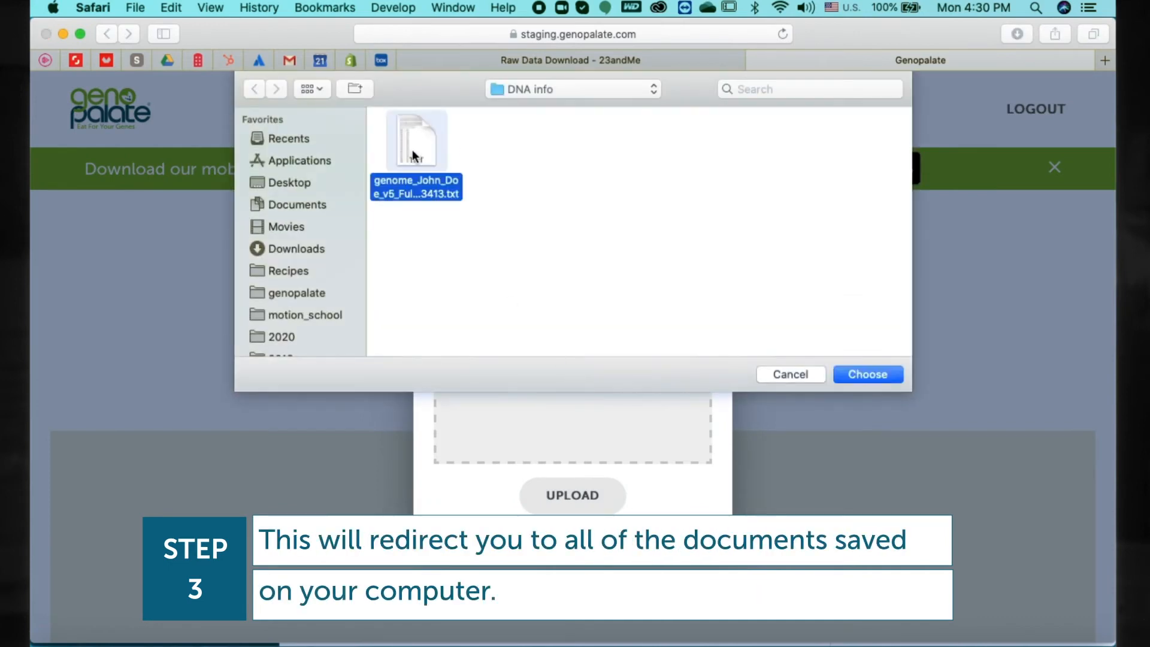
left_click(878, 375)
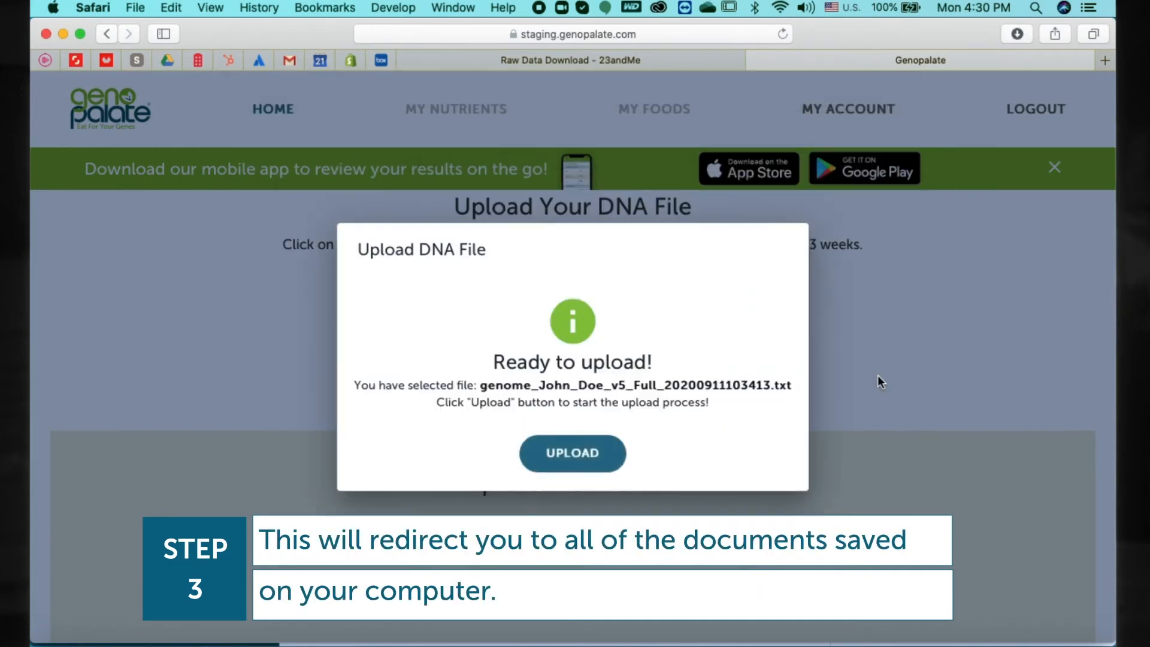
left_click(590, 458)
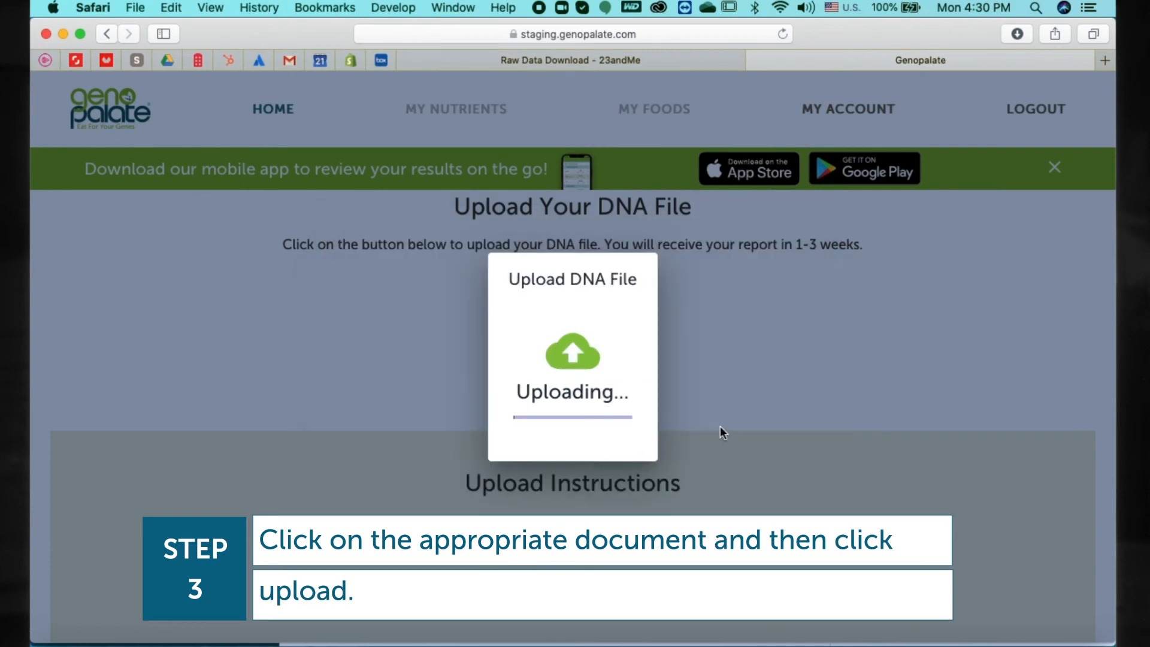